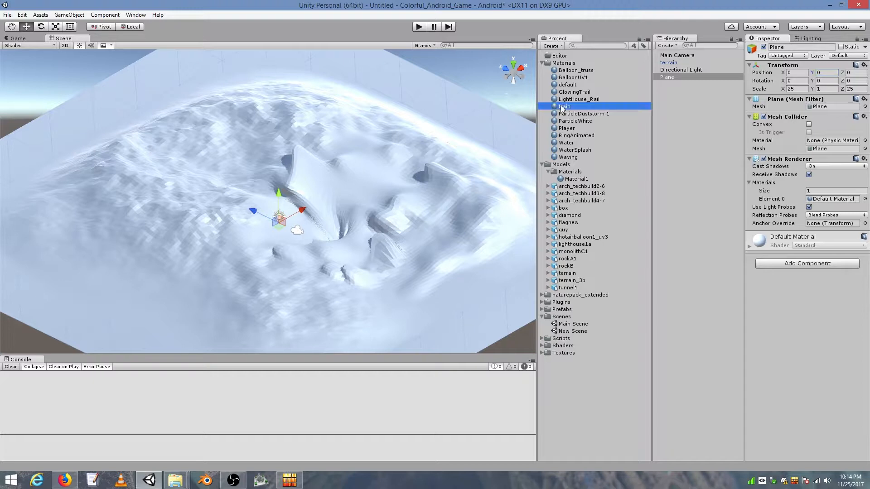
# Assign the Main material to the terrain and the plane so both use the altitude fog shader.
pyautogui.click(678, 63)
pyautogui.moveTo(564, 109); pyautogui.dragTo(838, 169)
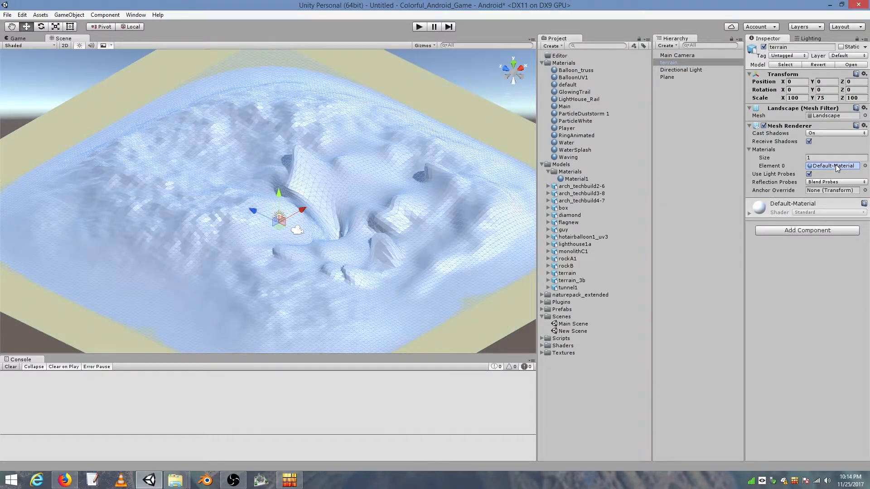
pyautogui.click(812, 165)
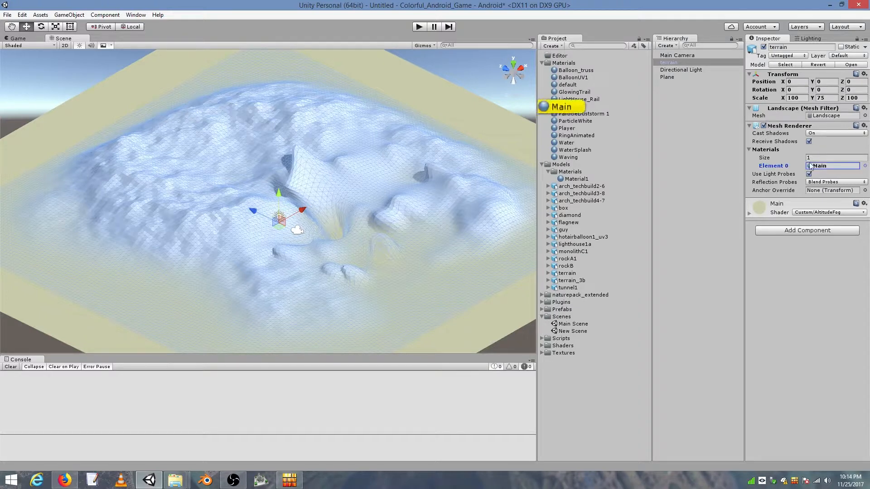
pyautogui.click(566, 107)
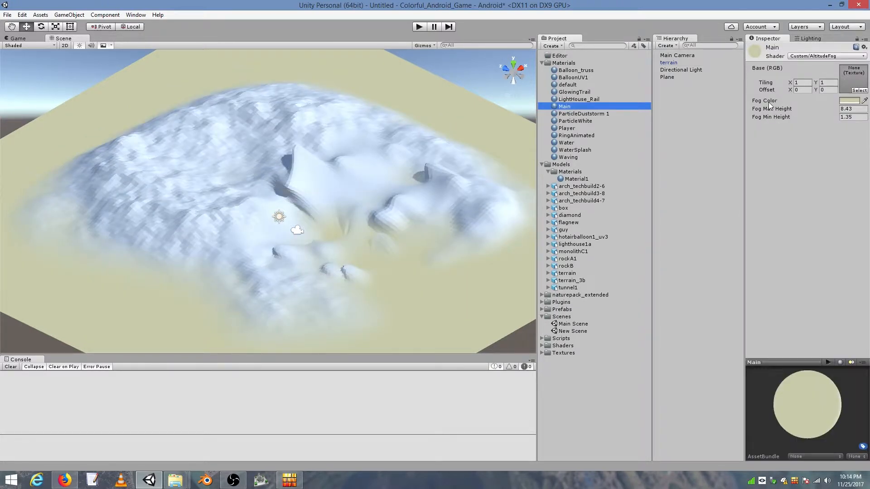
pyautogui.click(684, 77)
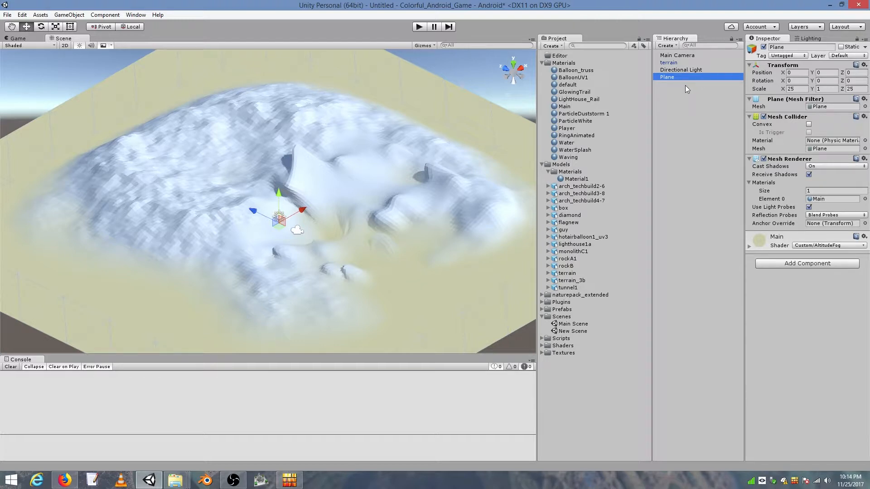
# Remove the default skybox from the scene's environment lighting by setting it to None.
pyautogui.click(810, 39)
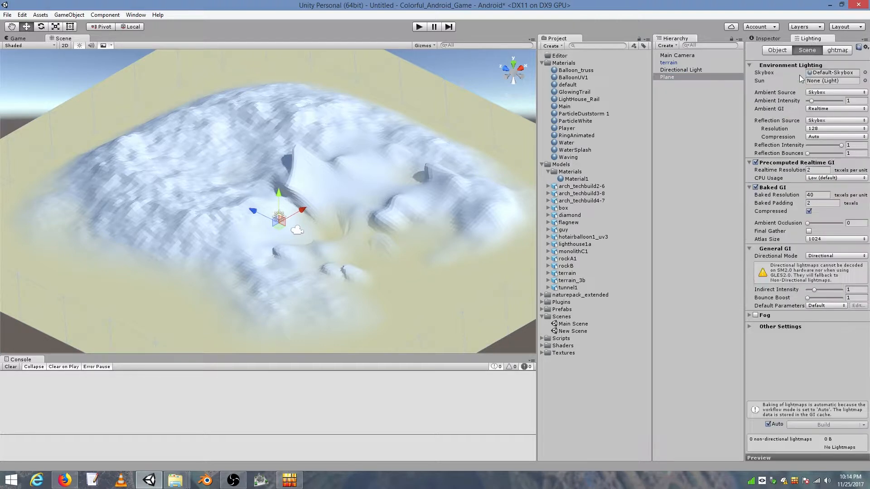
pyautogui.click(865, 73)
pyautogui.scroll(-2, 759, 276)
pyautogui.scroll(2, 765, 226)
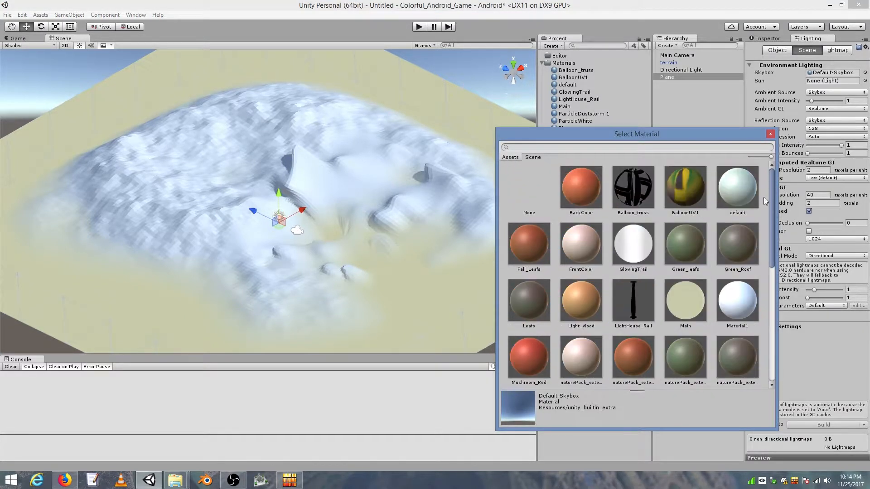
pyautogui.doubleClick(529, 188)
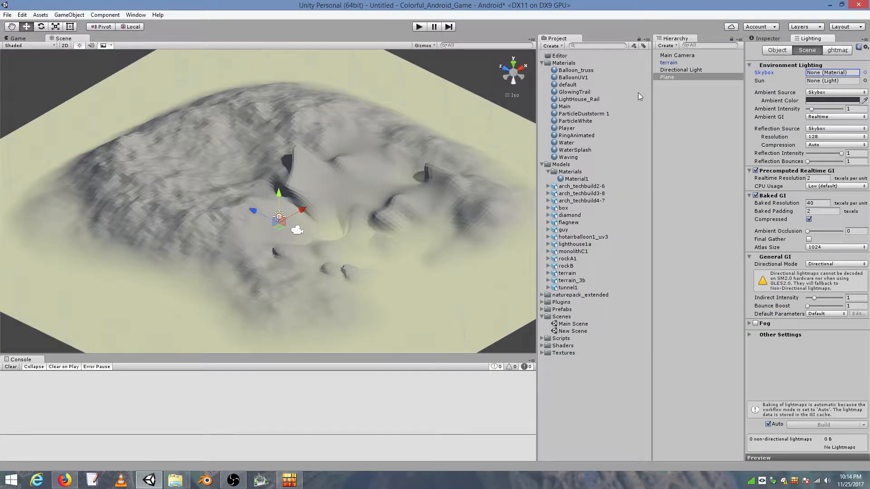
pyautogui.click(676, 121)
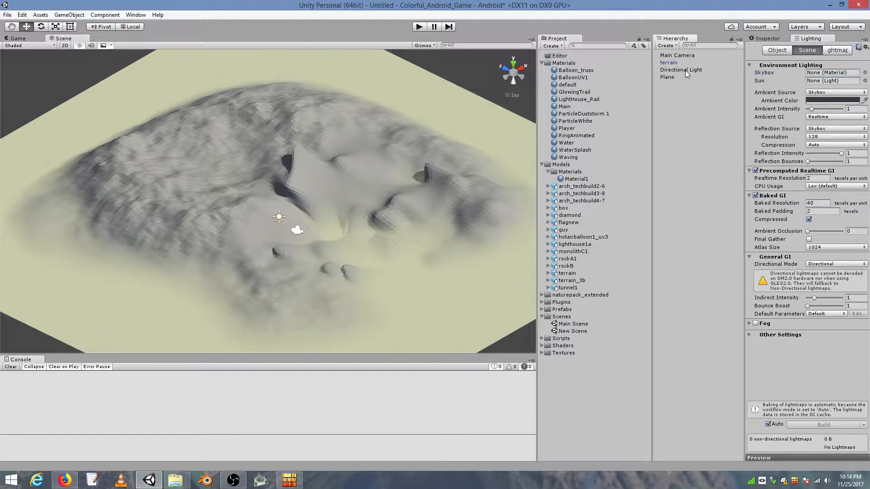
# Create an empty game object in the scene and name it Lighting.
pyautogui.click(767, 39)
pyautogui.click(667, 46)
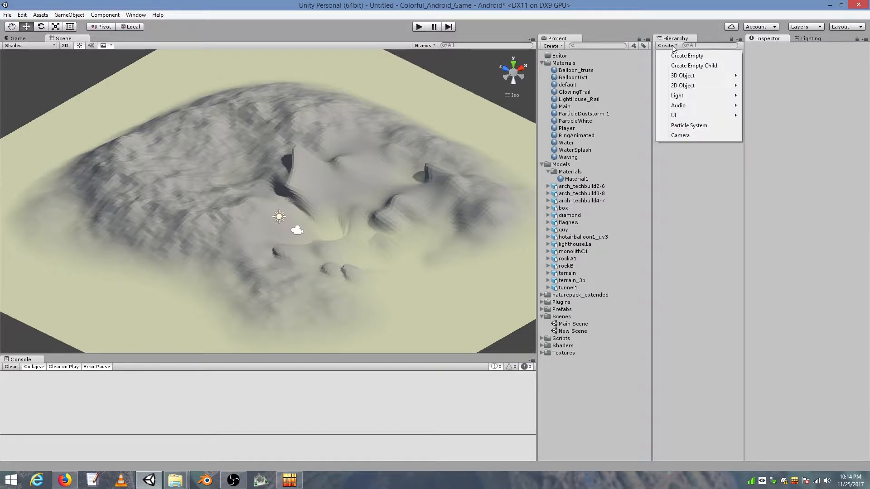
pyautogui.click(684, 55)
pyautogui.click(797, 47)
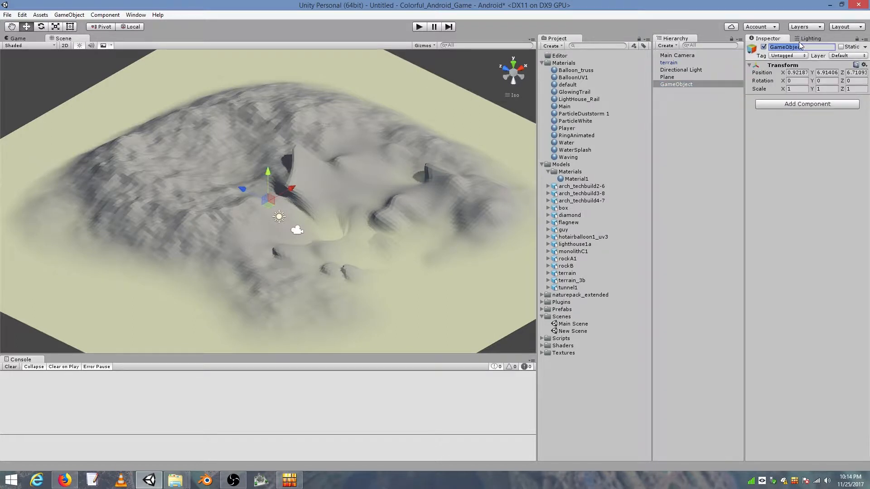
pyautogui.write('Lighting')
pyautogui.press('Return')
# Set the Lighting object's position to 0, 0, 0.
pyautogui.click(797, 73)
pyautogui.write('0')
pyautogui.press('Tab')
pyautogui.write('0')
pyautogui.press('Tab')
pyautogui.write('0')
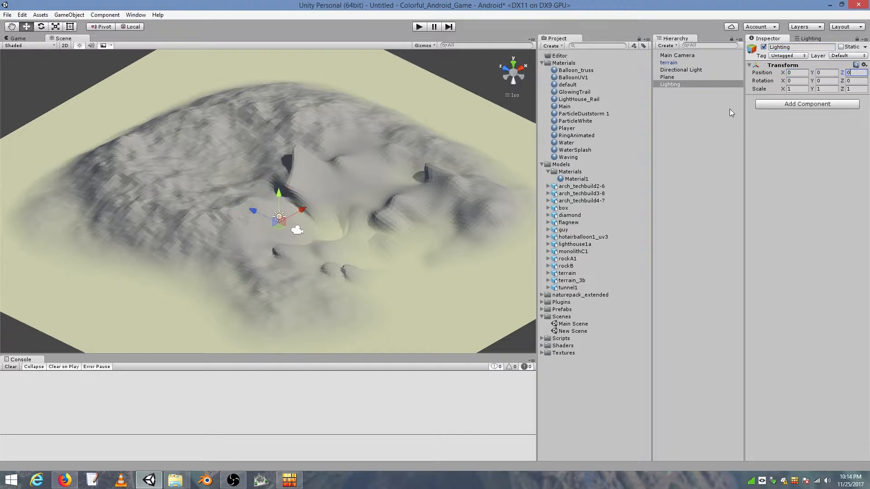
# Parent the Directional Light to the Lighting object and rename it DL_GroundAndShadow.
pyautogui.click(686, 69)
pyautogui.moveTo(686, 69); pyautogui.dragTo(675, 84)
pyautogui.click(691, 84)
pyautogui.write('DL_Grto')
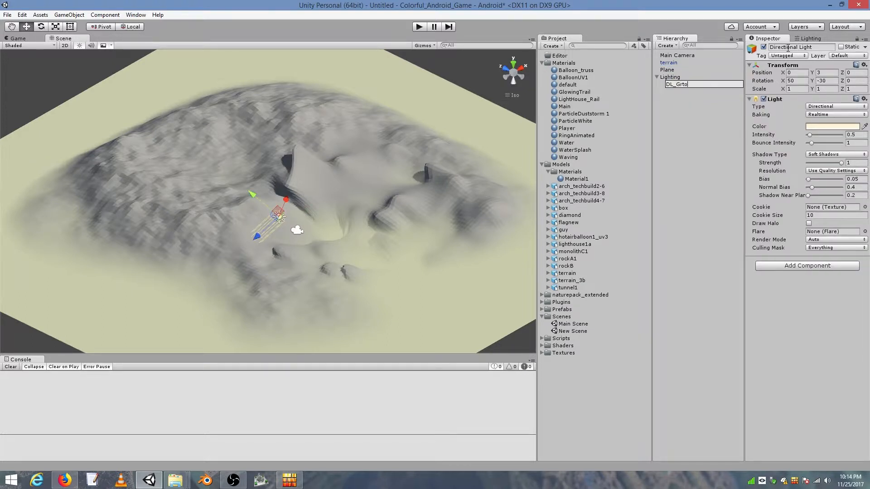
pyautogui.write('ndAndShadow')
pyautogui.press('Return')
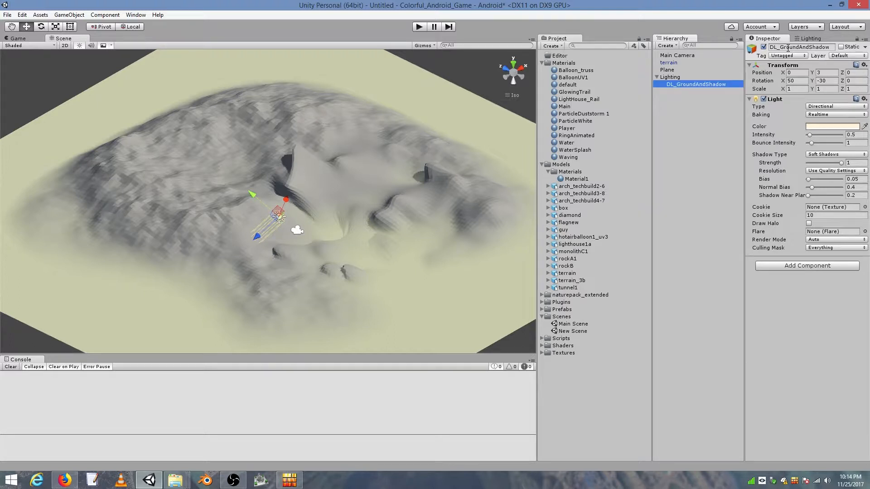
# Set the Y rotation of DL_GroundAndShadow to 0.
pyautogui.click(686, 99)
pyautogui.click(697, 84)
pyautogui.click(826, 80)
pyautogui.write('0')
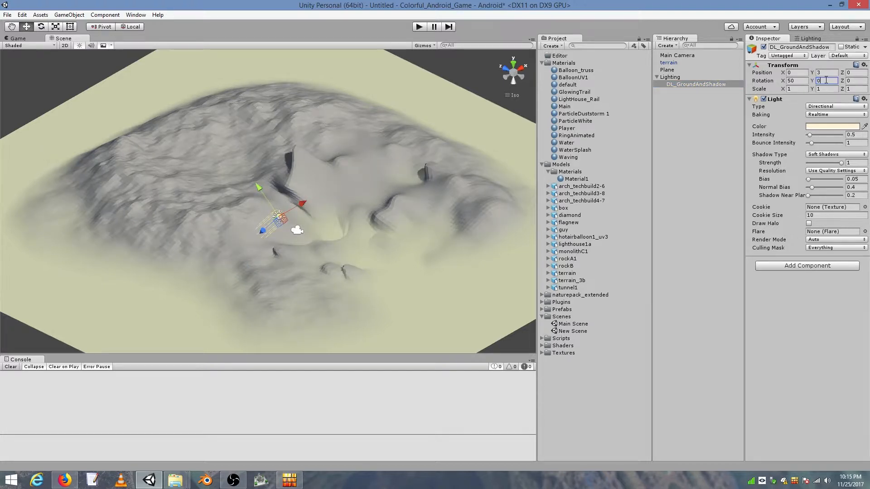
# Give DL_GroundAndShadow hard shadows at the quality-settings resolution and set its render mode to Important.
pyautogui.click(824, 154)
pyautogui.click(819, 171)
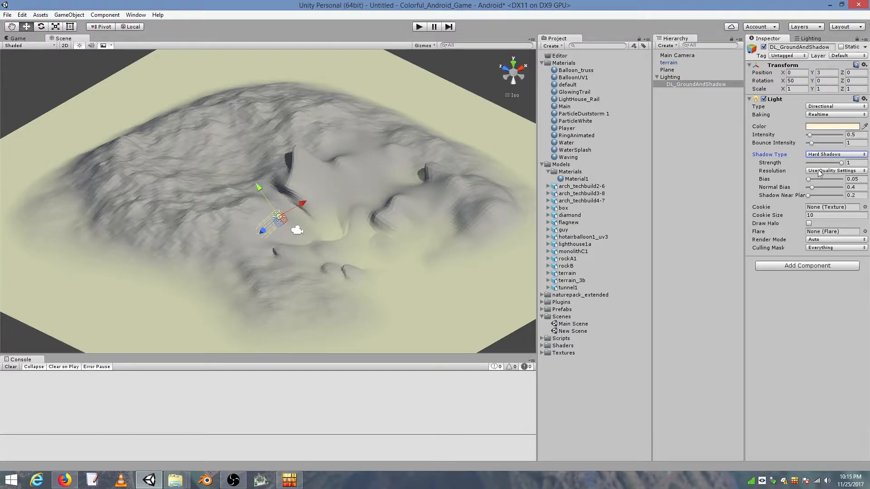
pyautogui.click(818, 173)
pyautogui.click(828, 175)
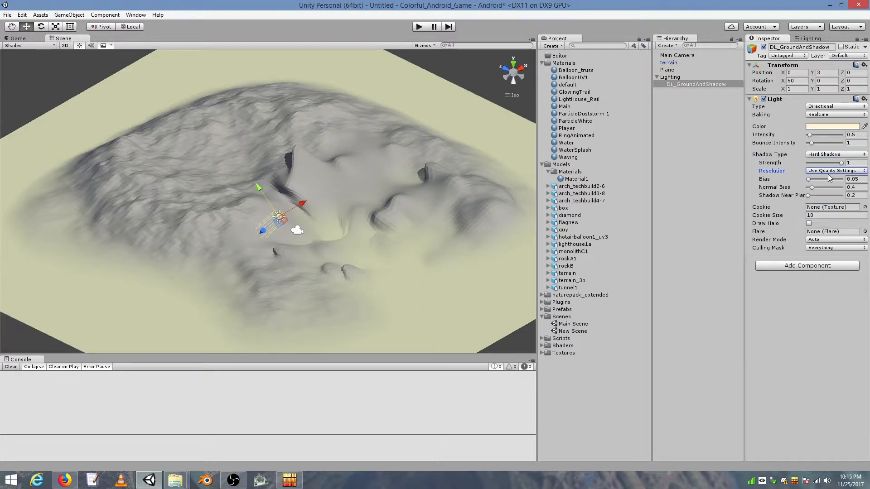
pyautogui.click(819, 240)
pyautogui.click(820, 247)
# Duplicate DL_GroundAndShadow and rename the copy DL_Left.
pyautogui.click(711, 84)
pyautogui.hotkey('ctrl', 'd')
pyautogui.click(698, 93)
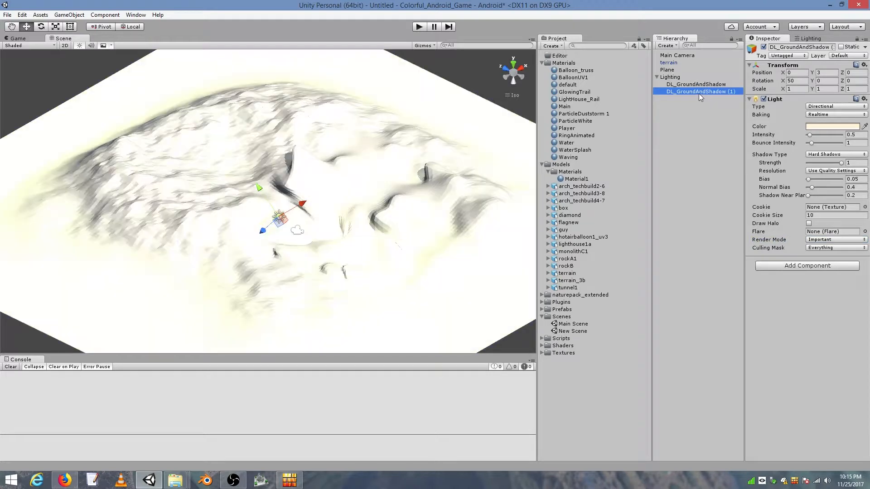
pyautogui.write('Left')
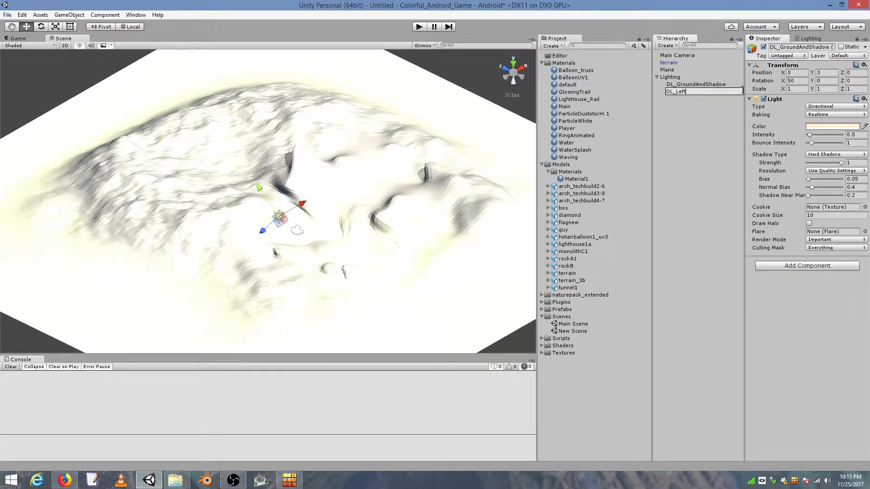
pyautogui.press('Return')
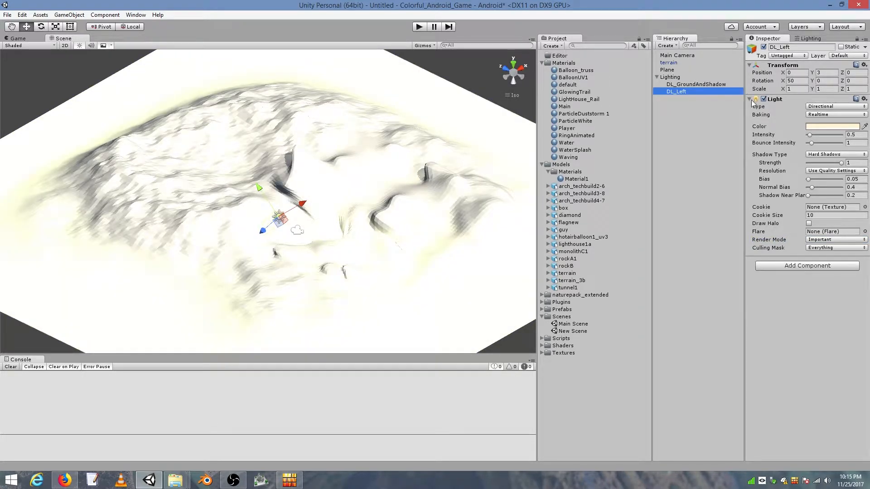
# Set DL_Left to No Shadows and its render mode to Not Important.
pyautogui.click(813, 155)
pyautogui.click(813, 164)
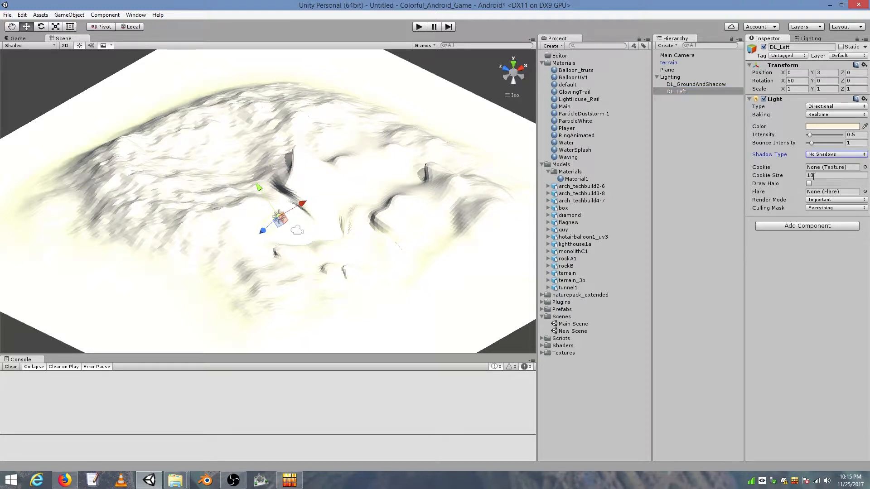
pyautogui.click(818, 200)
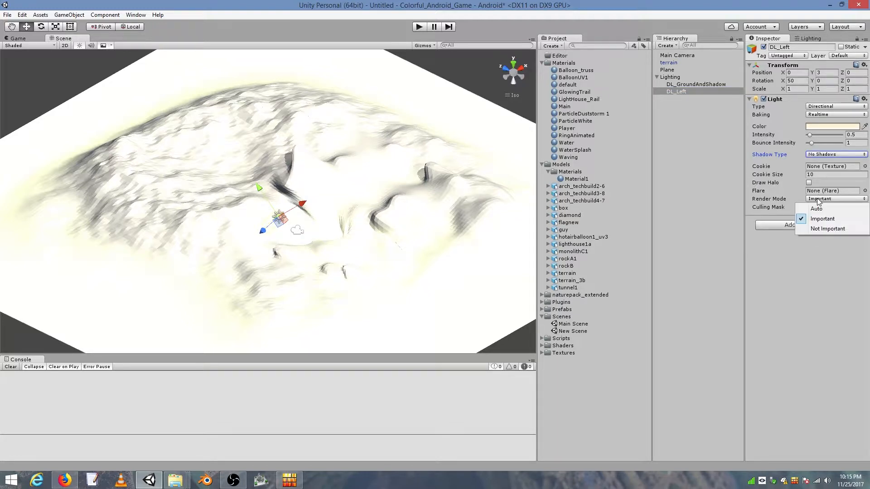
pyautogui.click(818, 229)
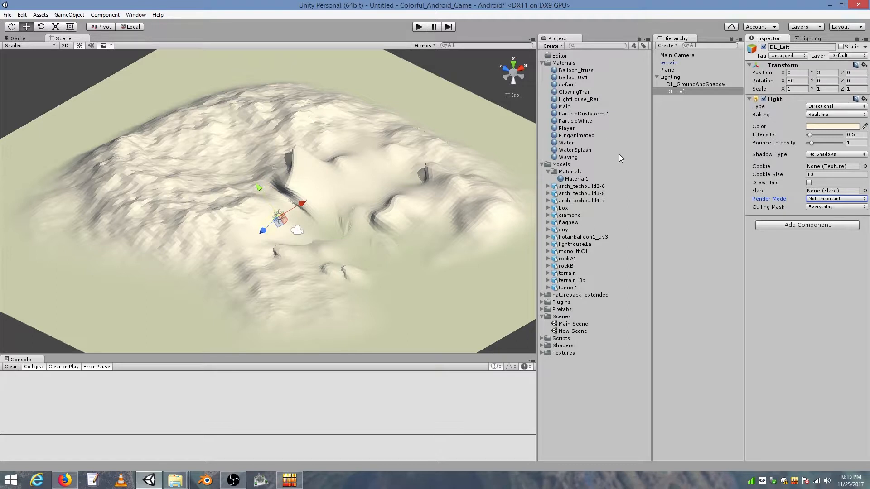
# Set the rotation of DL_Left to 0 on X and 90 on Y.
pyautogui.click(830, 79)
pyautogui.write('90')
pyautogui.click(805, 80)
pyautogui.write('0')
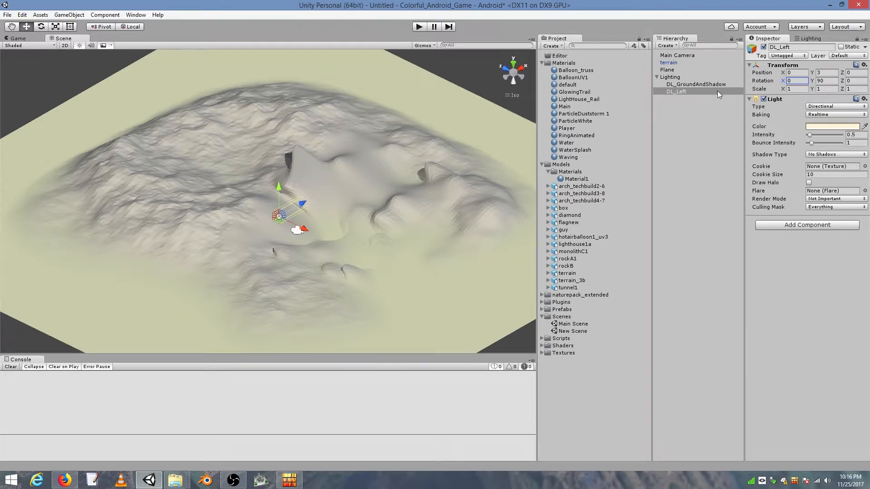
# Duplicate DL_Left, rename the copy DL_Right and set its Y rotation to 270.
pyautogui.click(700, 91)
pyautogui.hotkey('ctrl', 'd')
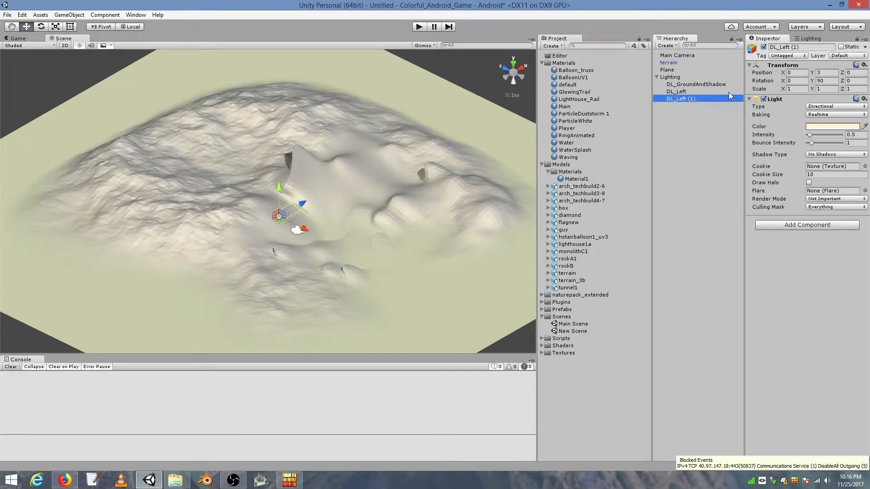
pyautogui.press('F2')
pyautogui.press('End')
pyautogui.press('BackSpace')
pyautogui.press('BackSpace')
pyautogui.press('BackSpace')
pyautogui.press('BackSpace')
pyautogui.press('BackSpace')
pyautogui.press('BackSpace')
pyautogui.press('BackSpace')
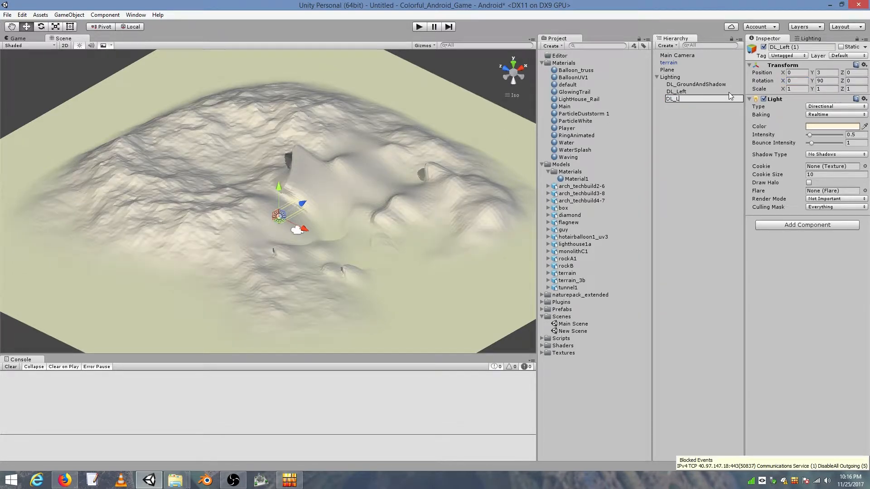
pyautogui.press('BackSpace')
pyautogui.write('Right')
pyautogui.press('Return')
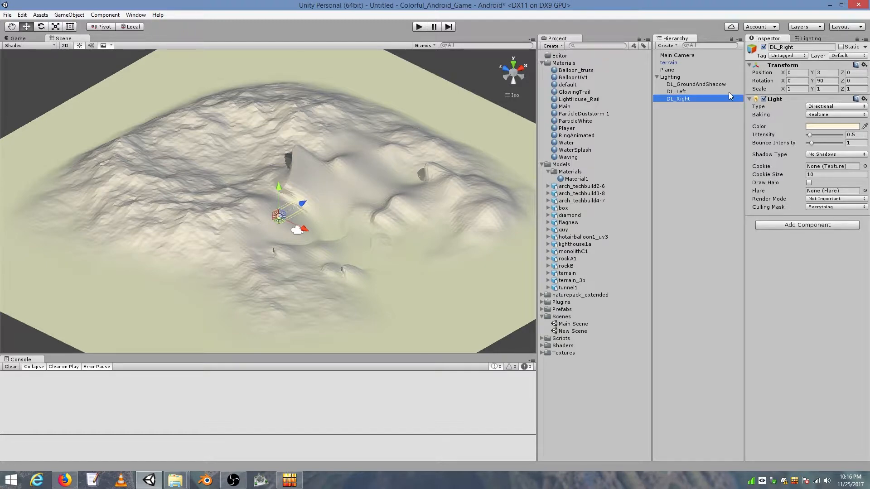
pyautogui.click(829, 81)
pyautogui.write('270')
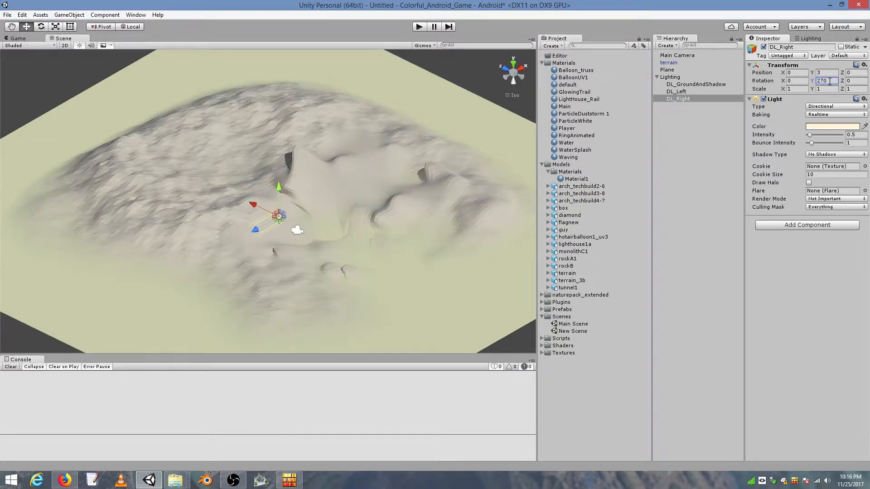
# Duplicate DL_Right, rename the copy DL_Back and set its Y rotation to 180.
pyautogui.click(698, 100)
pyautogui.hotkey('ctrl', 'd')
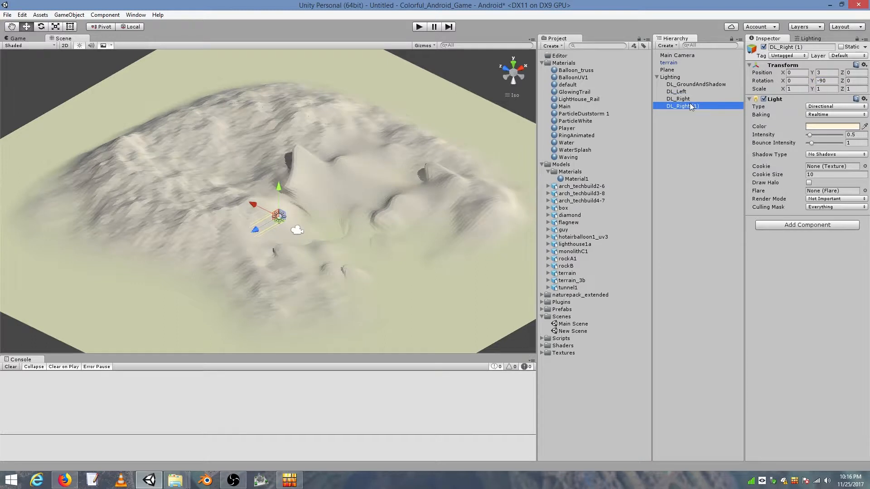
pyautogui.click(677, 106)
pyautogui.moveTo(676, 106); pyautogui.dragTo(714, 103)
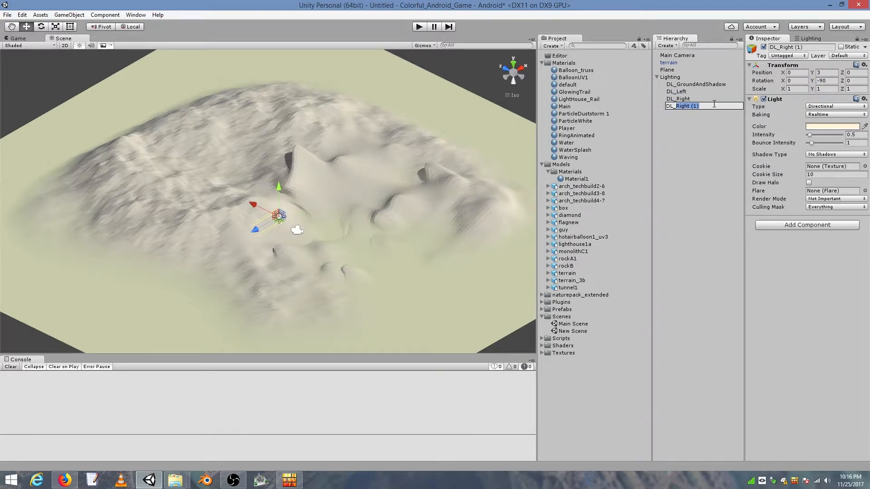
pyautogui.write('Back')
pyautogui.press('Return')
pyautogui.click(827, 80)
pyautogui.write('180')
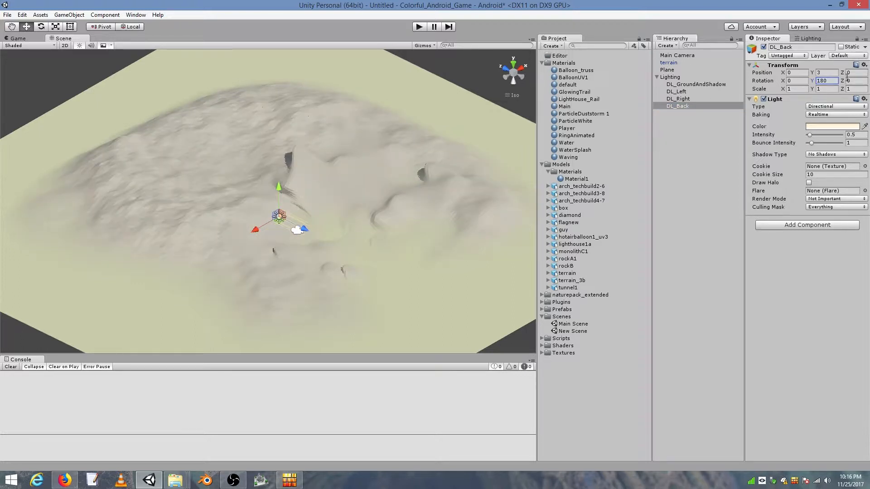
# Examine the direction of each of the four directional lights from a top-down view of the scene.
pyautogui.click(512, 62)
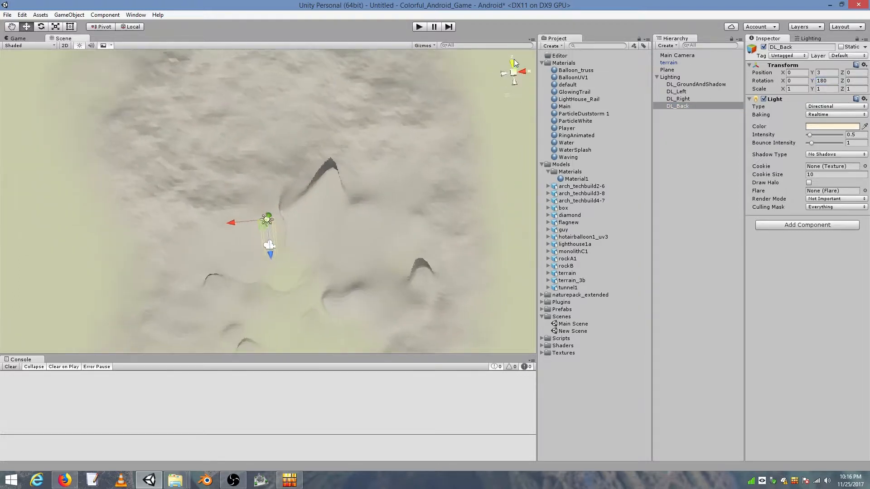
pyautogui.click(677, 99)
pyautogui.click(685, 91)
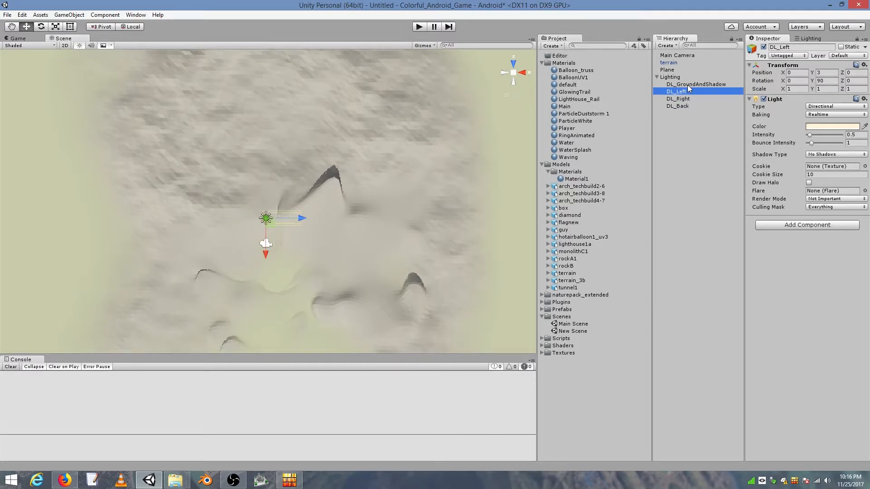
pyautogui.click(687, 84)
pyautogui.click(686, 91)
pyautogui.click(686, 99)
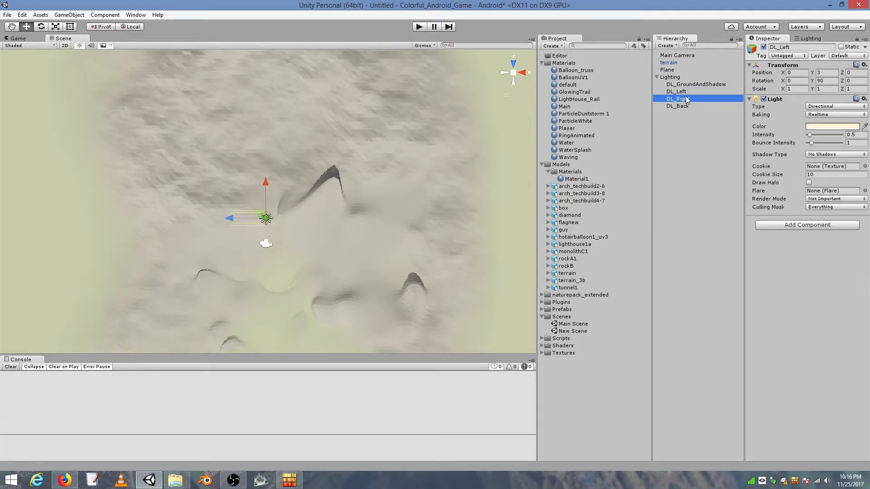
pyautogui.click(686, 107)
pyautogui.click(688, 99)
pyautogui.click(689, 92)
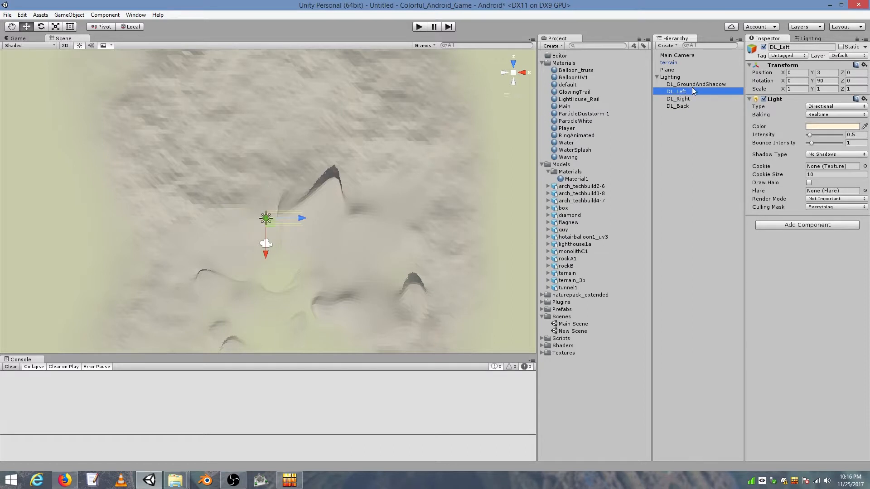
pyautogui.click(692, 85)
pyautogui.click(689, 91)
pyautogui.click(688, 99)
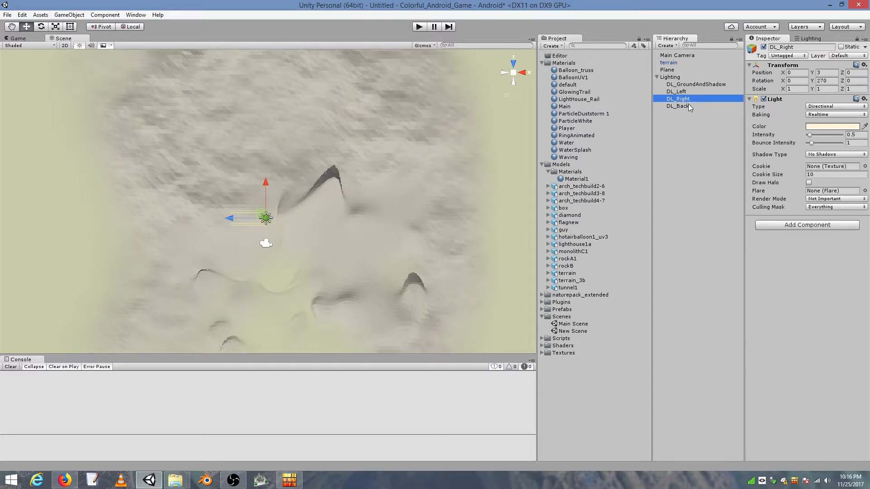
# Change the colour of the DL_GroundAndShadow light to a warm yellow, hex ECDA47.
pyautogui.click(681, 106)
pyautogui.keyDown('alt'); pyautogui.moveTo(307, 212); pyautogui.dragTo(447, 33); pyautogui.keyUp('alt')
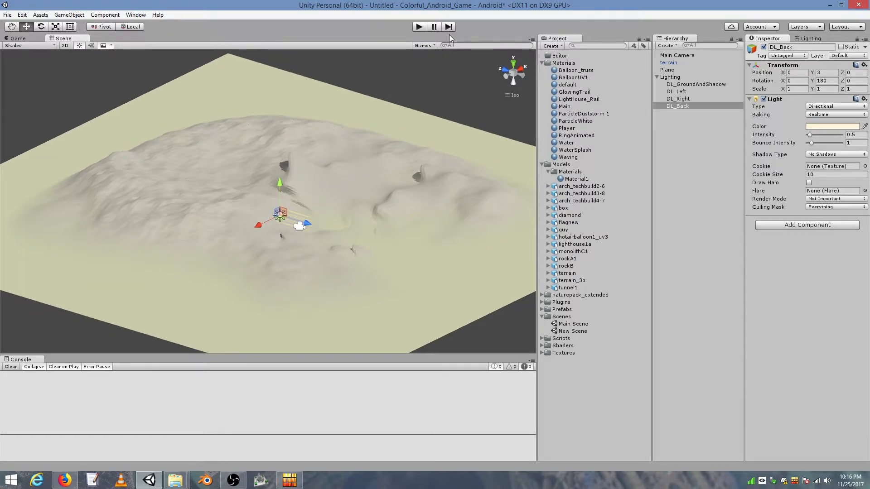
pyautogui.click(704, 86)
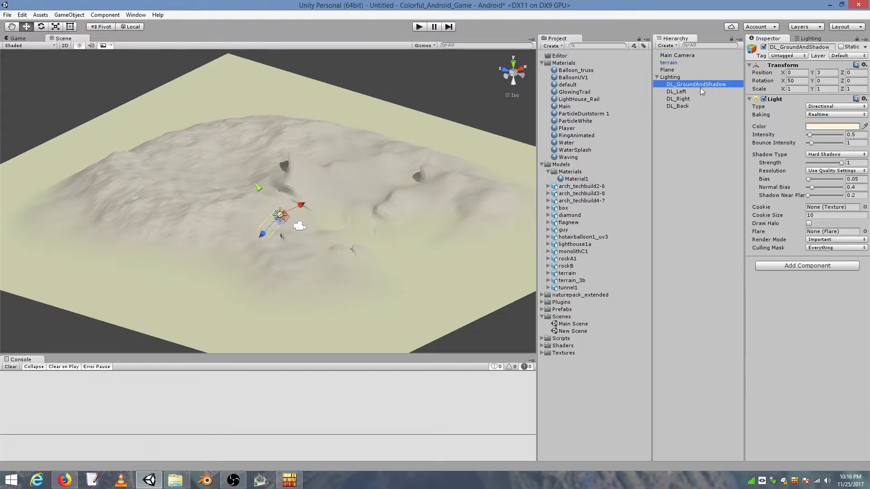
pyautogui.click(833, 125)
pyautogui.click(571, 207)
pyautogui.click(583, 206)
pyautogui.moveTo(612, 255); pyautogui.dragTo(613, 261)
pyautogui.moveTo(596, 207)
pyautogui.mouseDown()
pyautogui.moveTo(596, 224)
pyautogui.moveTo(582, 210)
pyautogui.mouseUp()
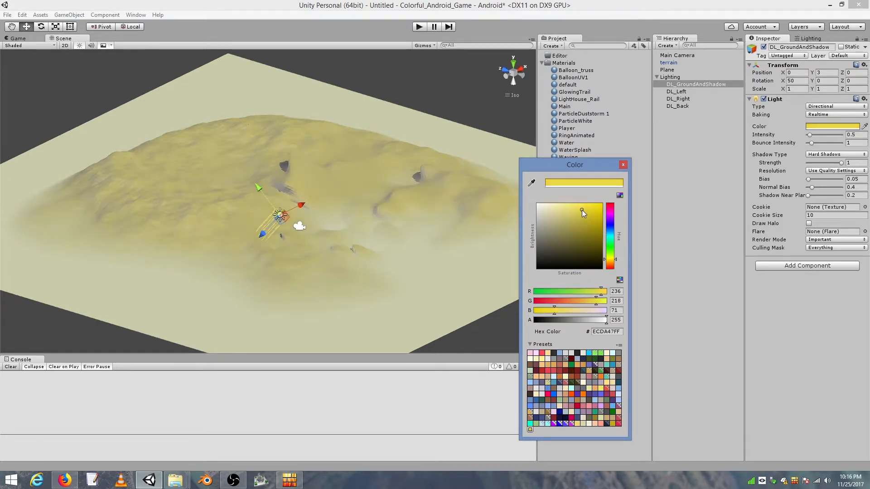
pyautogui.click(623, 163)
# Give the DL_Left light an orange colour and raise its intensity slightly.
pyautogui.click(692, 91)
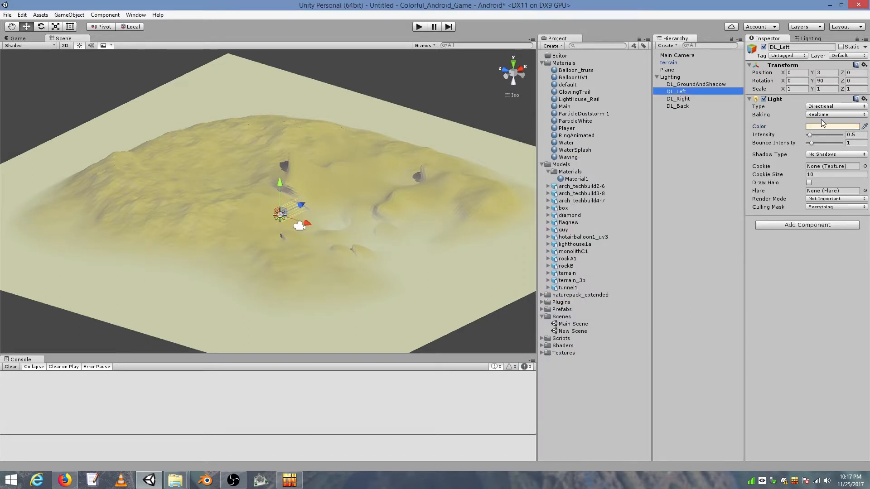
pyautogui.click(828, 126)
pyautogui.moveTo(611, 235)
pyautogui.mouseDown()
pyautogui.moveTo(613, 252)
pyautogui.moveTo(590, 244)
pyautogui.moveTo(587, 227)
pyautogui.mouseUp()
pyautogui.moveTo(810, 134); pyautogui.dragTo(813, 138)
# Raise the intensity of the DL_GroundAndShadow light to 0.8.
pyautogui.click(695, 85)
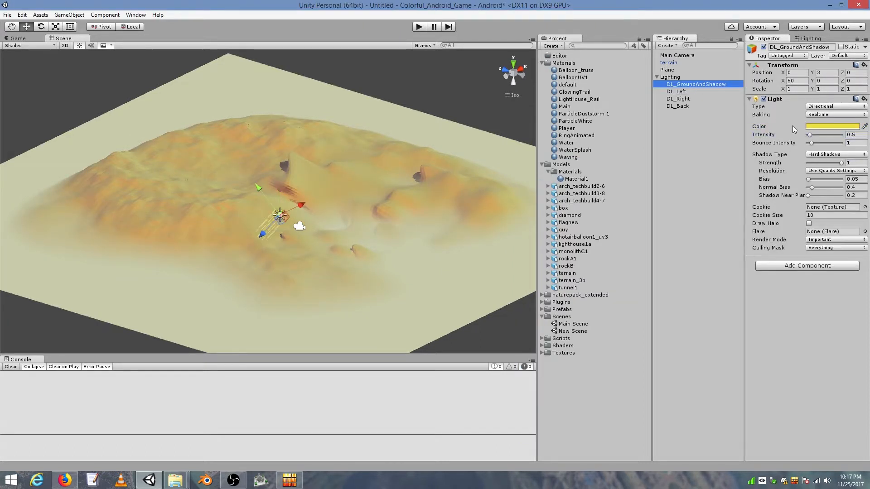
pyautogui.moveTo(810, 135); pyautogui.dragTo(812, 135)
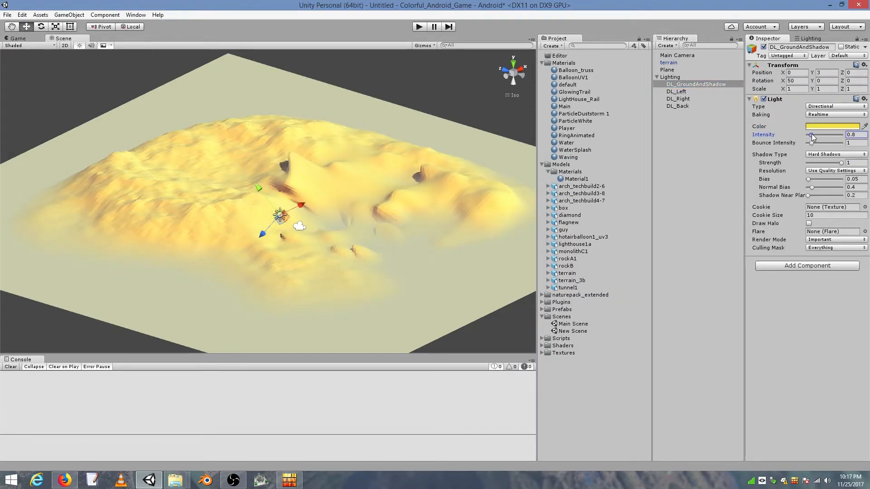
# Change the colour of the DL_Right light to a bright sky blue.
pyautogui.click(697, 99)
pyautogui.click(819, 126)
pyautogui.moveTo(611, 238)
pyautogui.mouseDown()
pyautogui.moveTo(612, 215)
pyautogui.moveTo(612, 235)
pyautogui.mouseUp()
pyautogui.moveTo(579, 211); pyautogui.dragTo(582, 209)
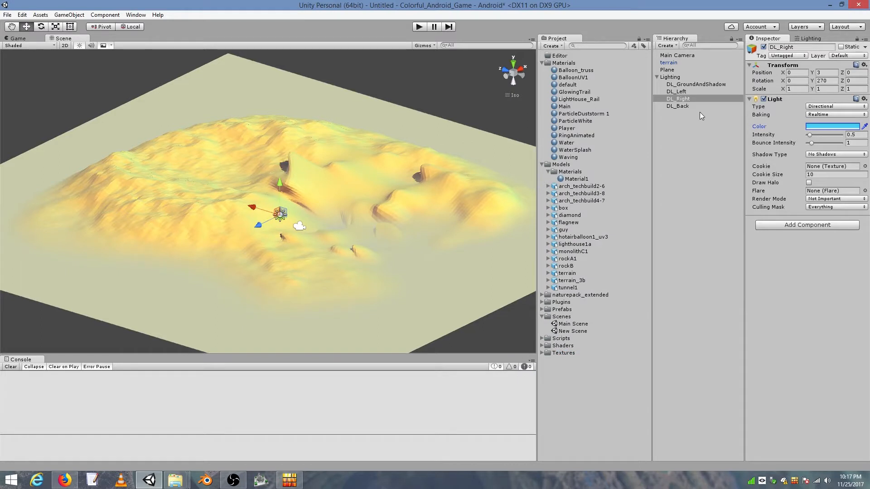
# Give the DL_Back light a saturated blue-violet colour and adjust its intensity slightly.
pyautogui.click(691, 107)
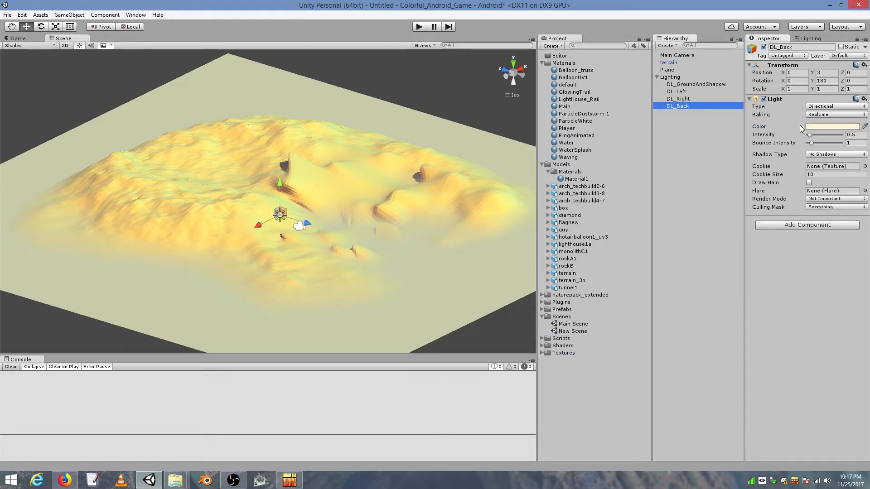
pyautogui.click(843, 128)
pyautogui.click(612, 218)
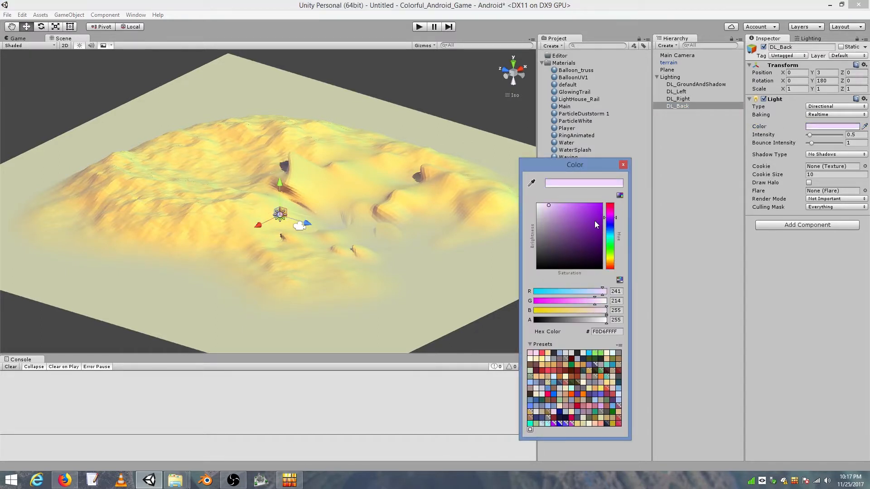
pyautogui.click(589, 216)
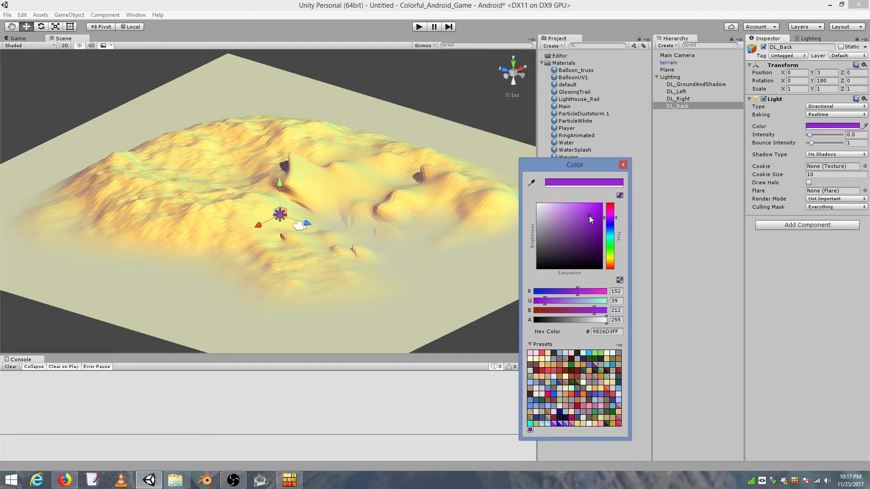
pyautogui.moveTo(585, 216); pyautogui.dragTo(595, 216)
pyautogui.click(622, 164)
pyautogui.moveTo(809, 134); pyautogui.dragTo(810, 136)
# Set the fog colour of the Main material to a pale aqua, hex C8E8E3, and check the terrain from several angles.
pyautogui.keyDown('alt'); pyautogui.moveTo(139, 168); pyautogui.dragTo(310, 182); pyautogui.keyUp('alt')
pyautogui.click(575, 107)
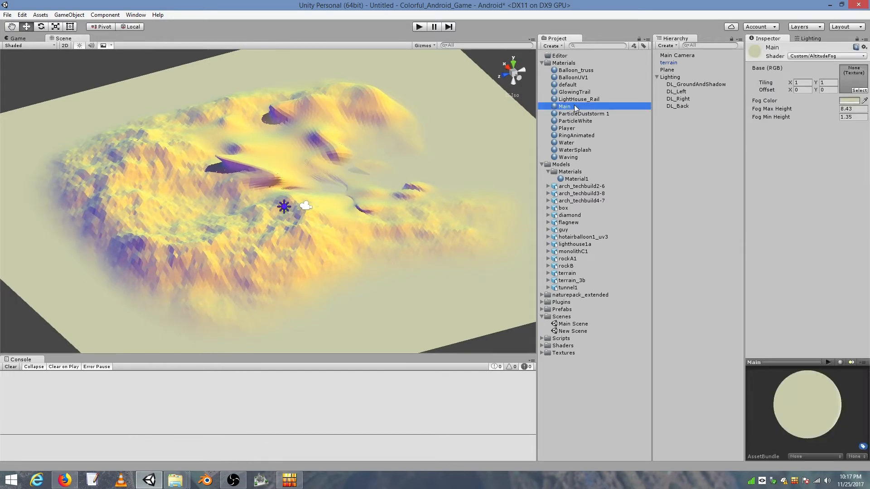
pyautogui.click(851, 100)
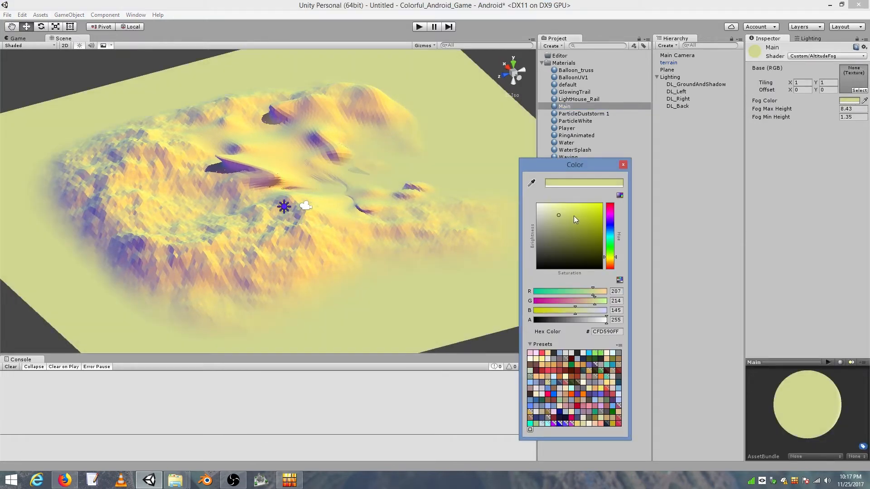
pyautogui.moveTo(595, 225); pyautogui.dragTo(580, 220)
pyautogui.moveTo(609, 257)
pyautogui.mouseDown()
pyautogui.moveTo(611, 234)
pyautogui.moveTo(547, 211)
pyautogui.mouseUp()
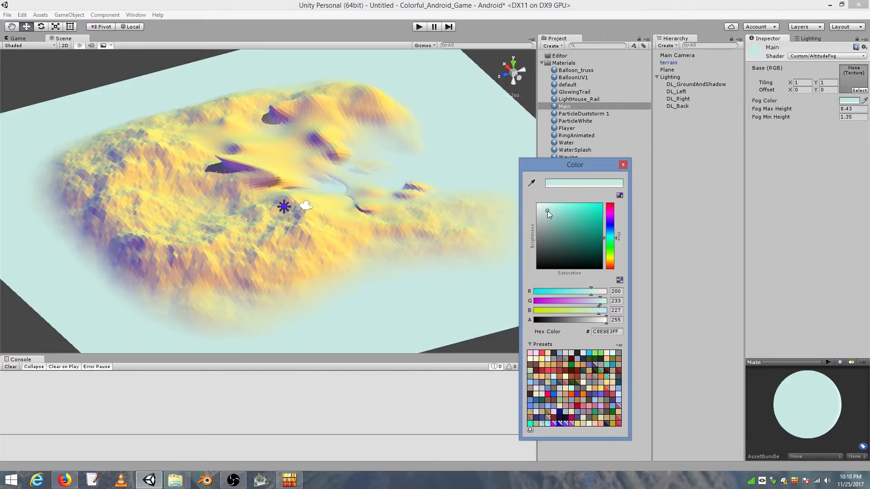
pyautogui.click(623, 165)
pyautogui.keyDown('alt'); pyautogui.moveTo(183, 158); pyautogui.dragTo(317, 181); pyautogui.keyUp('alt')
pyautogui.keyDown('alt'); pyautogui.moveTo(157, 174); pyautogui.dragTo(358, 201); pyautogui.keyUp('alt')
pyautogui.keyDown('alt'); pyautogui.moveTo(208, 172); pyautogui.dragTo(299, 181); pyautogui.keyUp('alt')
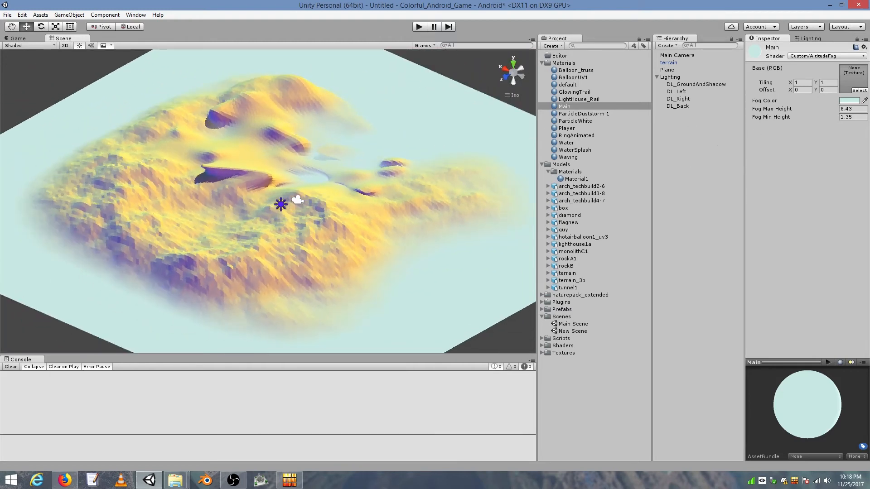